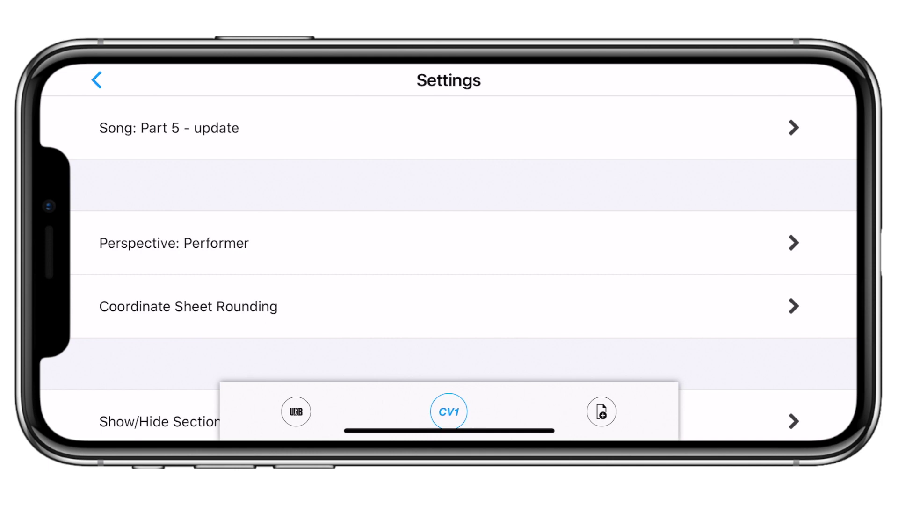
Toggle between main and custom view settings, ending on the custom view's settings.
{"action": "left_click", "coordinate": [296, 412]}
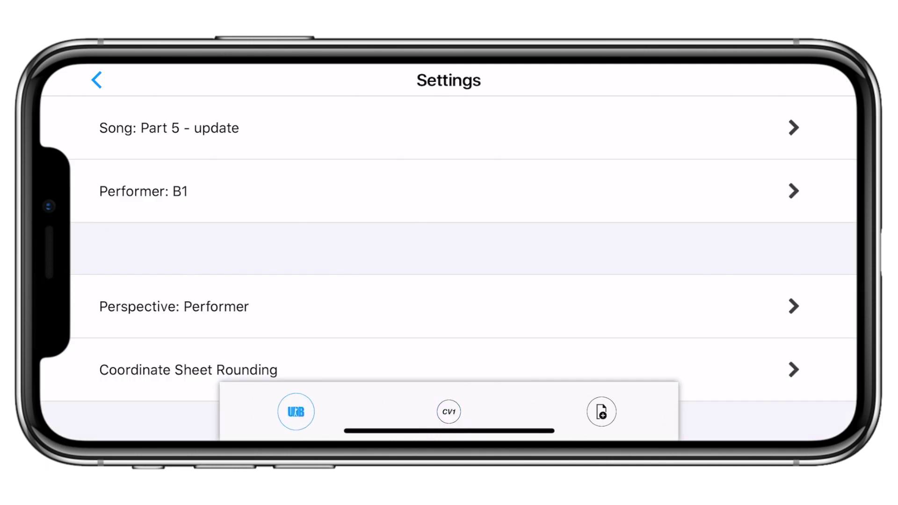
{"action": "left_click", "coordinate": [448, 412]}
{"action": "left_click", "coordinate": [296, 412]}
{"action": "left_click", "coordinate": [448, 411]}
{"action": "scroll", "coordinate": [449, 280], "scroll_direction": "down", "scroll_amount": 3}
Hide the BD, CL, FL, G, S, SN and TD sections in the custom view.
{"action": "left_click", "coordinate": [449, 238]}
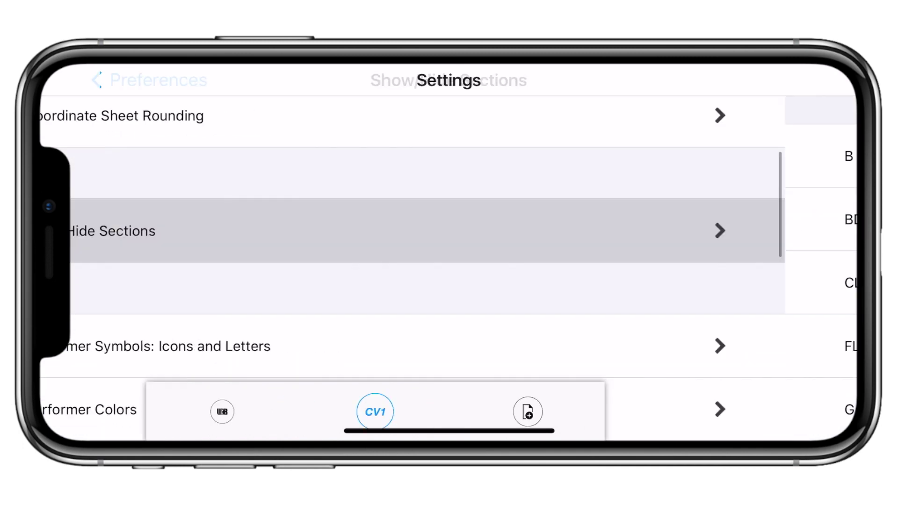
{"action": "left_click", "coordinate": [449, 219]}
{"action": "left_click", "coordinate": [450, 283]}
{"action": "left_click", "coordinate": [449, 346]}
{"action": "scroll", "coordinate": [450, 281], "scroll_direction": "down", "scroll_amount": 2}
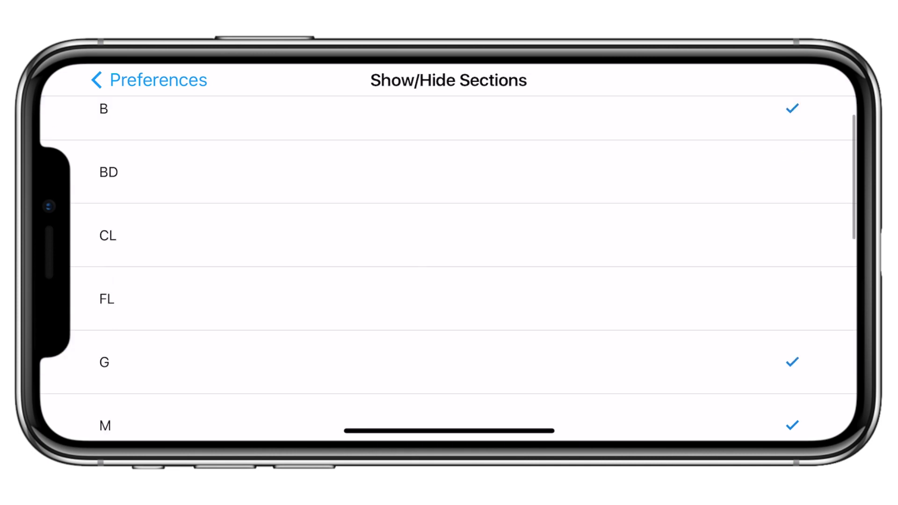
{"action": "left_click", "coordinate": [449, 283]}
{"action": "scroll", "coordinate": [450, 281], "scroll_direction": "down", "scroll_amount": 2}
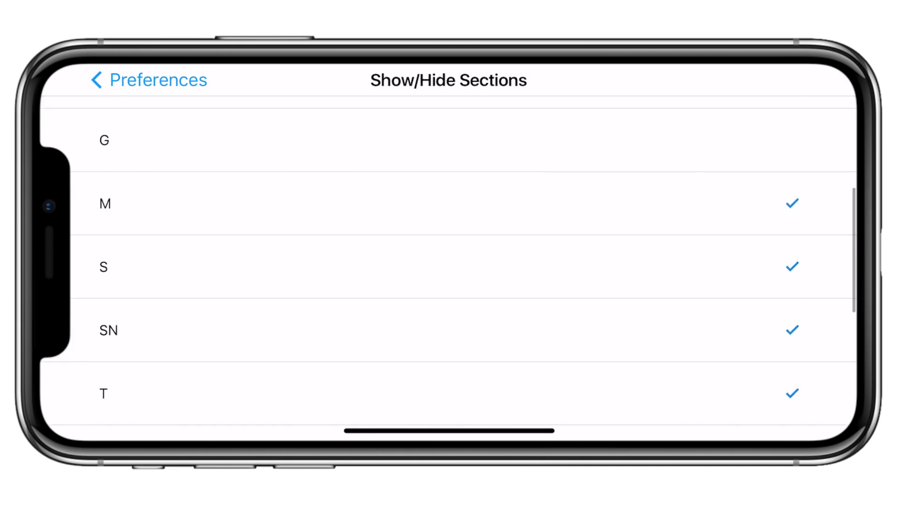
{"action": "left_click", "coordinate": [449, 267]}
{"action": "left_click", "coordinate": [449, 330]}
{"action": "scroll", "coordinate": [449, 280], "scroll_direction": "down", "scroll_amount": 3}
{"action": "left_click", "coordinate": [449, 279]}
Set Performer Symbols to Dots and bring up the custom view icon chooser.
{"action": "left_click", "coordinate": [149, 80]}
{"action": "scroll", "coordinate": [449, 281], "scroll_direction": "down", "scroll_amount": 3}
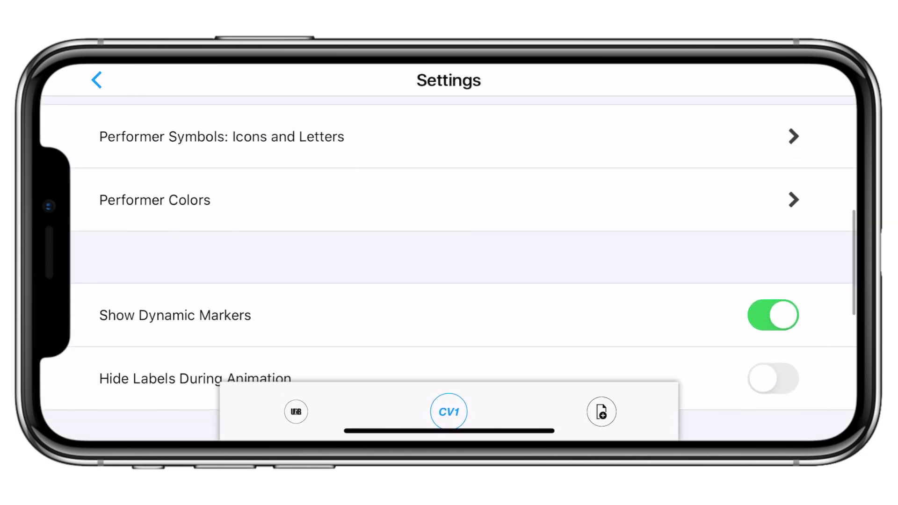
{"action": "left_click", "coordinate": [222, 136]}
{"action": "left_click", "coordinate": [115, 283]}
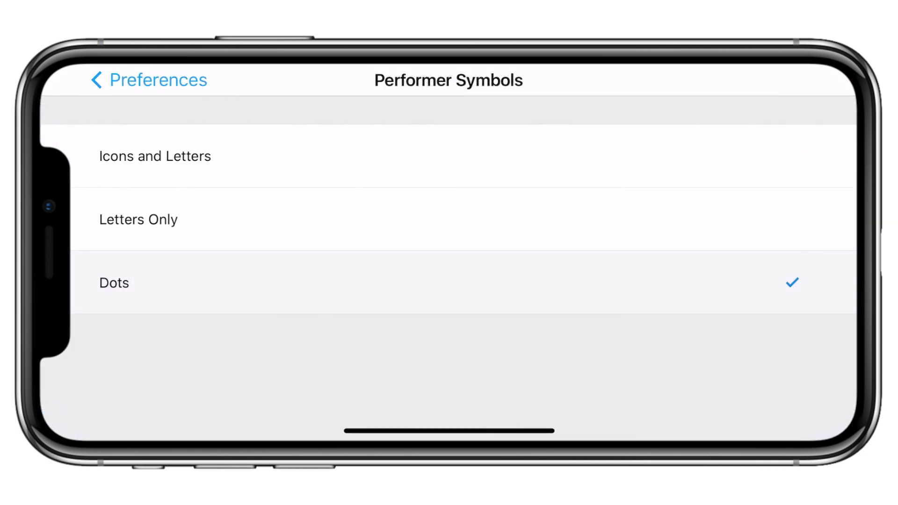
{"action": "left_click", "coordinate": [150, 81]}
{"action": "scroll", "coordinate": [449, 281], "scroll_direction": "down", "scroll_amount": 5}
{"action": "left_click", "coordinate": [449, 276]}
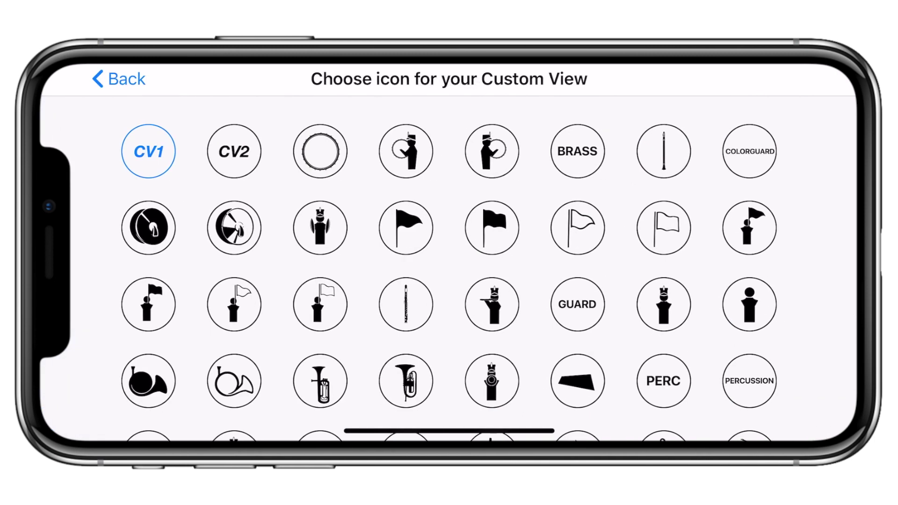
Choose the BRASS icon for the custom view.
{"action": "left_click", "coordinate": [577, 151]}
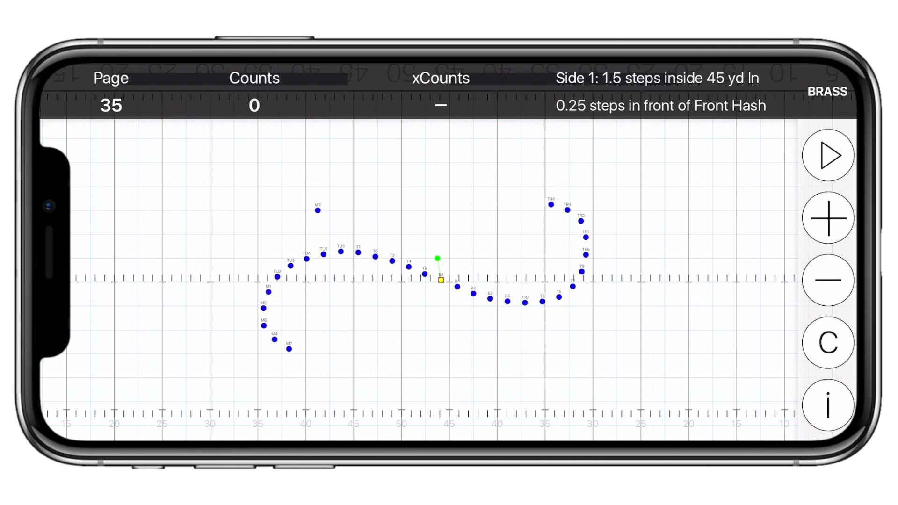
Switch from UB to BRASS and back to UB, then zoom out to yard numbers and hashes.
{"action": "left_click_drag", "start_coordinate": [828, 280], "coordinate": [765, 281]}
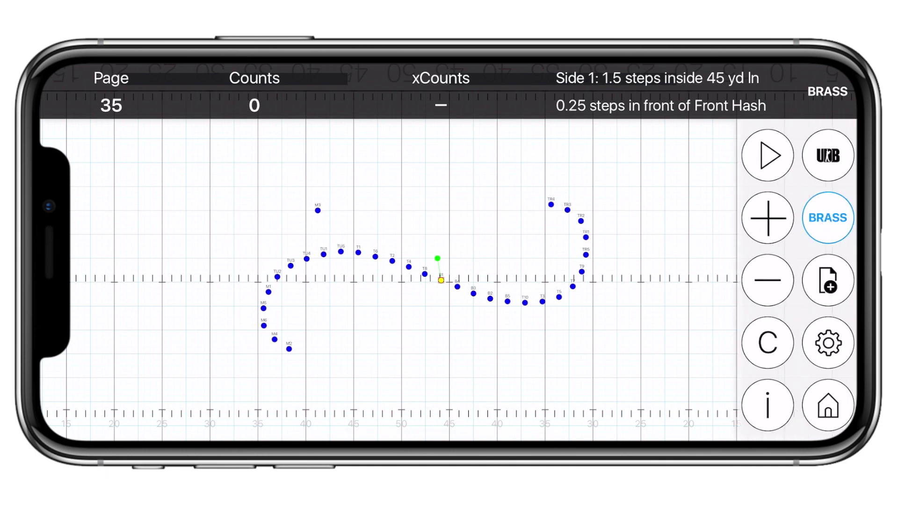
{"action": "left_click", "coordinate": [828, 155]}
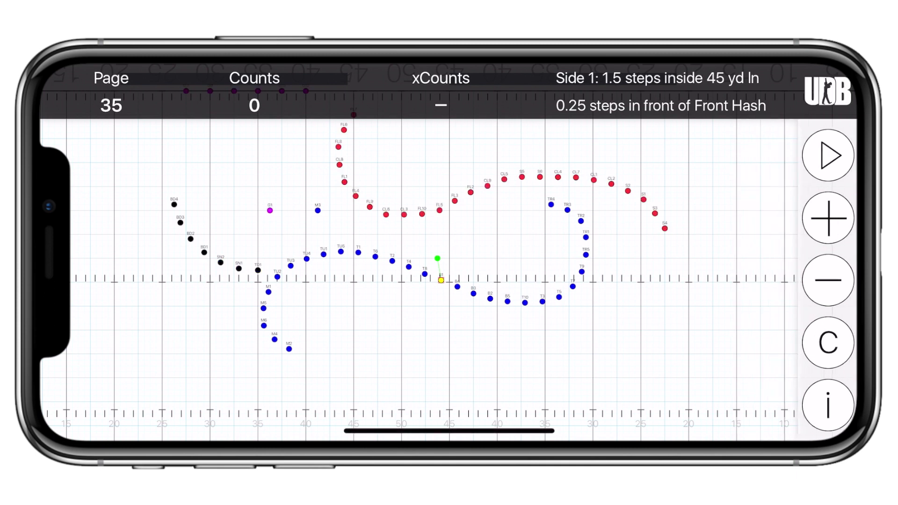
{"action": "left_click_drag", "start_coordinate": [828, 280], "coordinate": [765, 281]}
{"action": "left_click", "coordinate": [824, 215]}
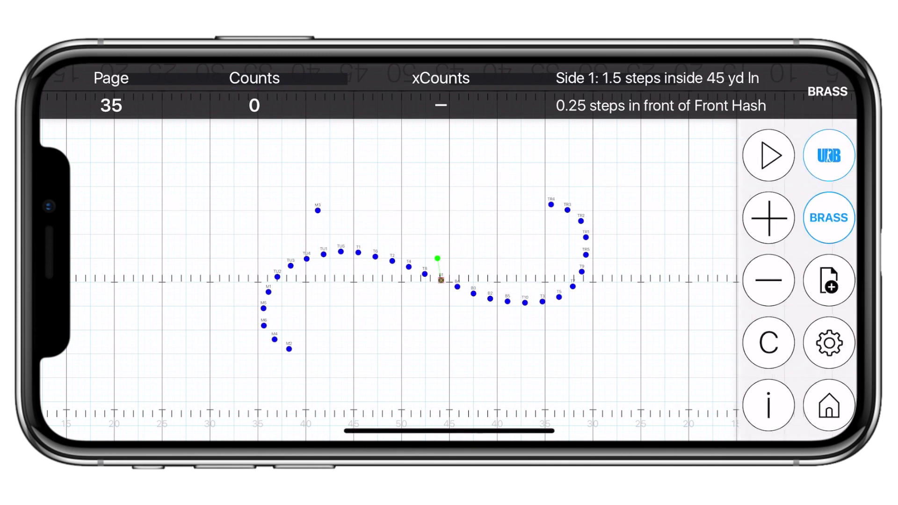
{"action": "left_click_drag", "start_coordinate": [828, 281], "coordinate": [765, 280]}
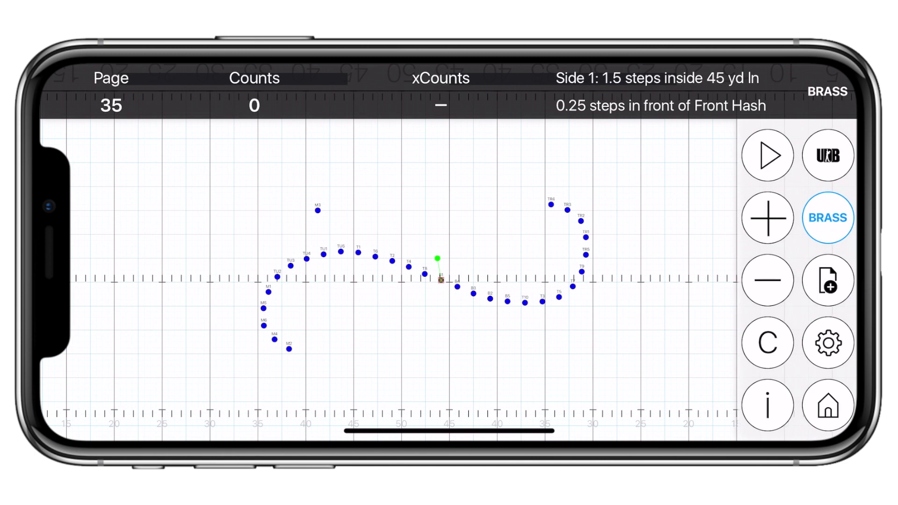
{"action": "left_click", "coordinate": [828, 155]}
{"action": "left_click", "coordinate": [828, 280]}
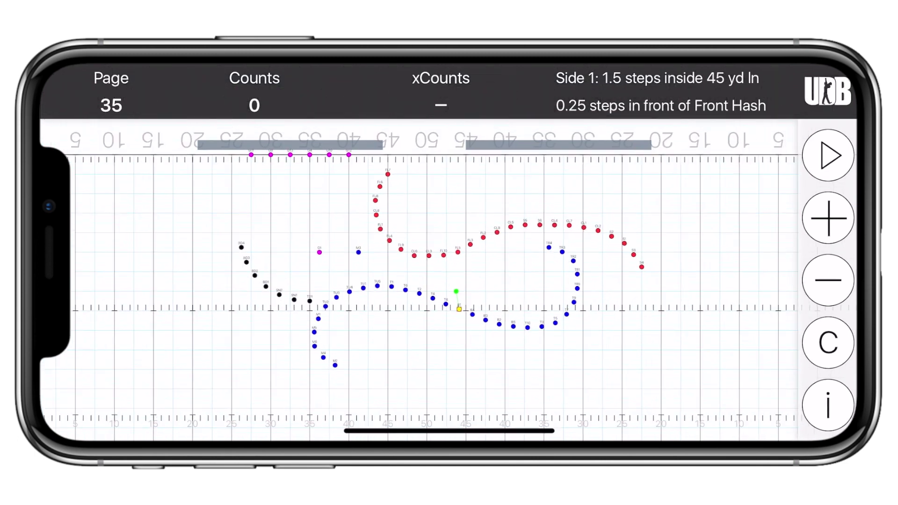